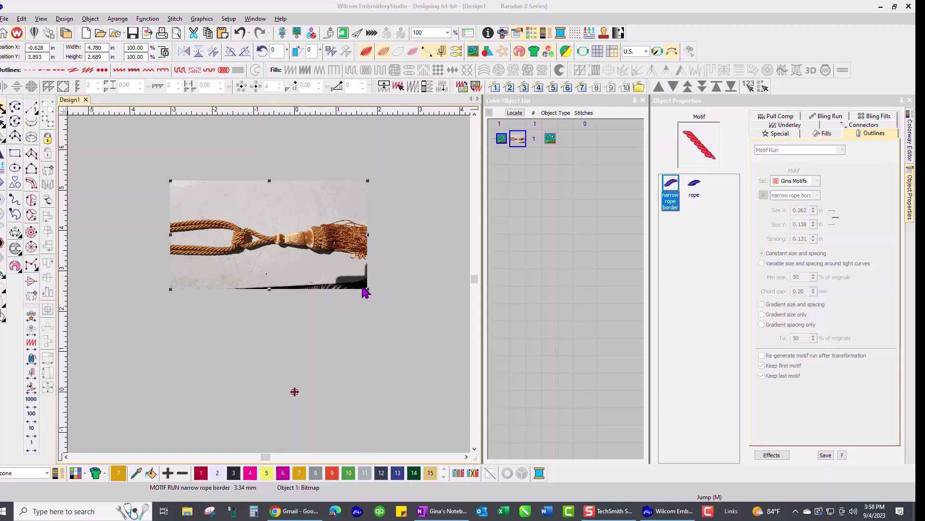
Scale the rope photo up to 7.043 × 3.962 in and lock it in place.
drag(368, 290, 365, 328)
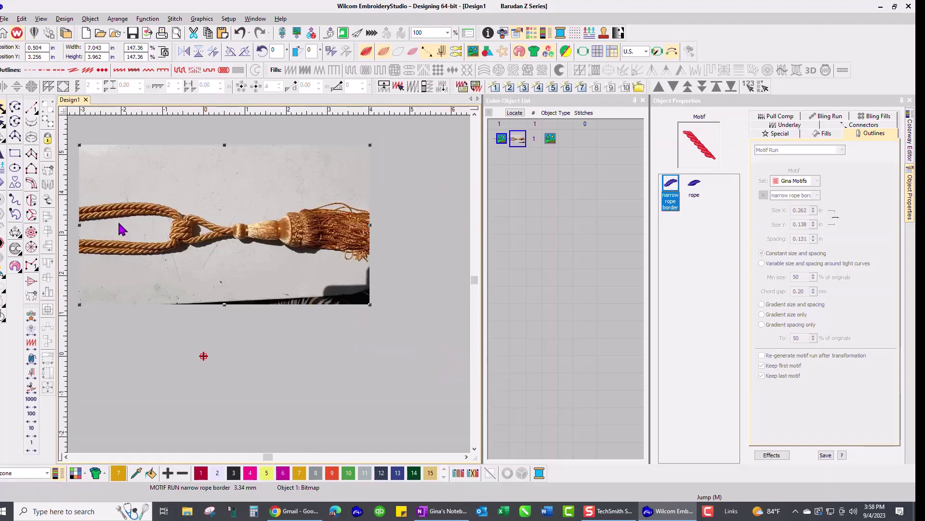
scroll(273, 289, up, 3)
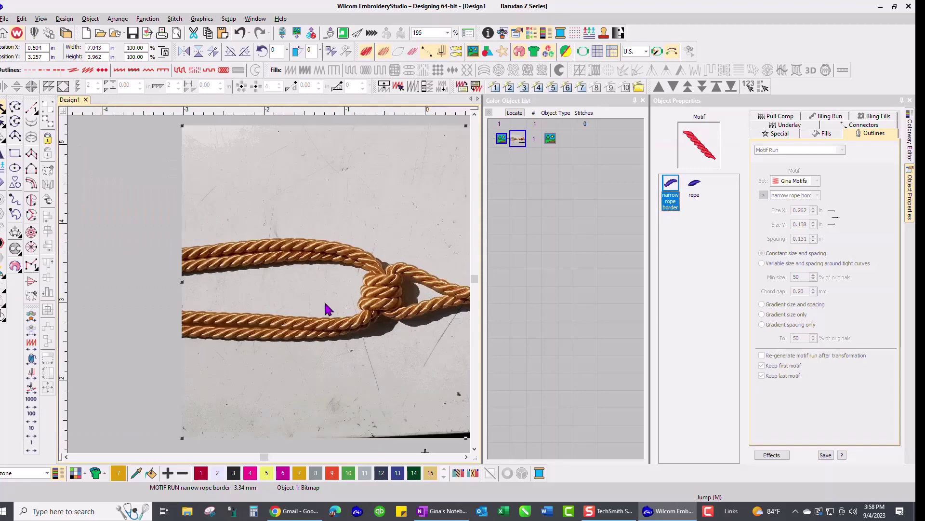
scroll(343, 272, up, 1)
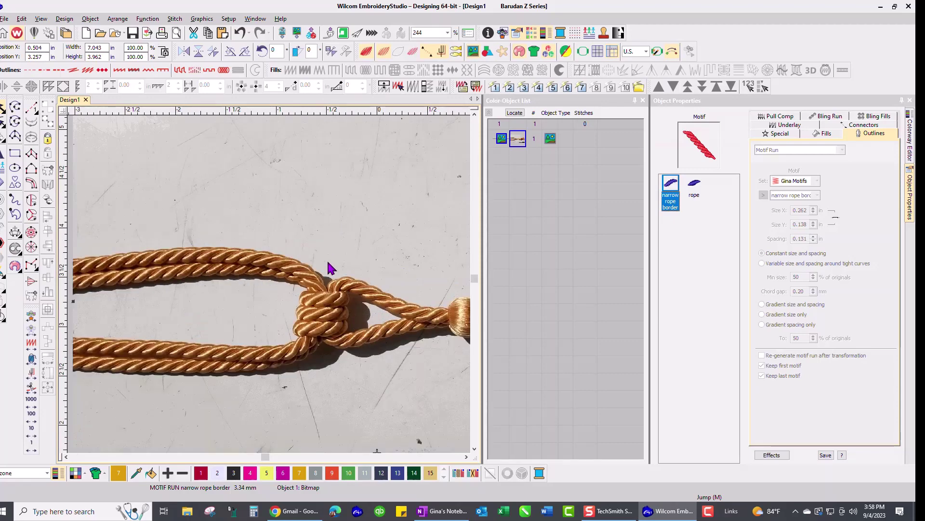
key(k)
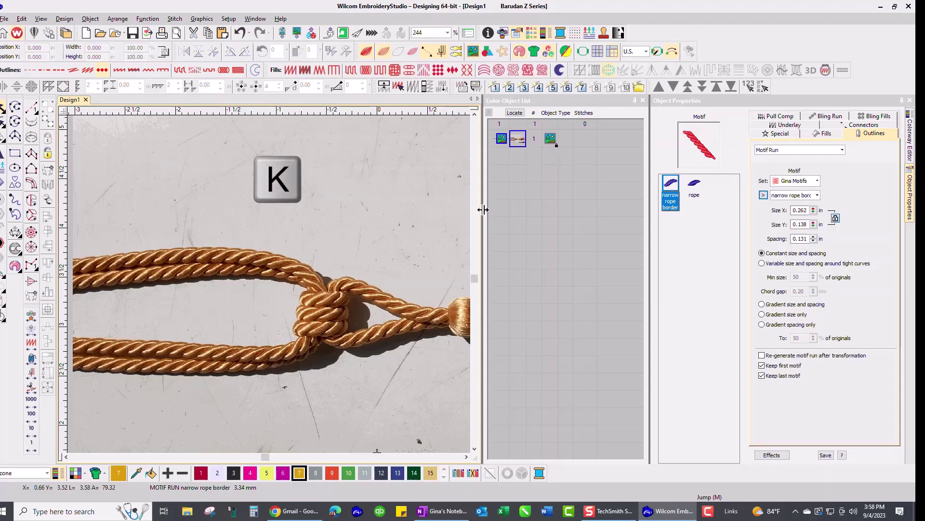
Choose Column B and review its Satin fill, underlay and 0.20 mm pull compensation.
drag(484, 207, 607, 227)
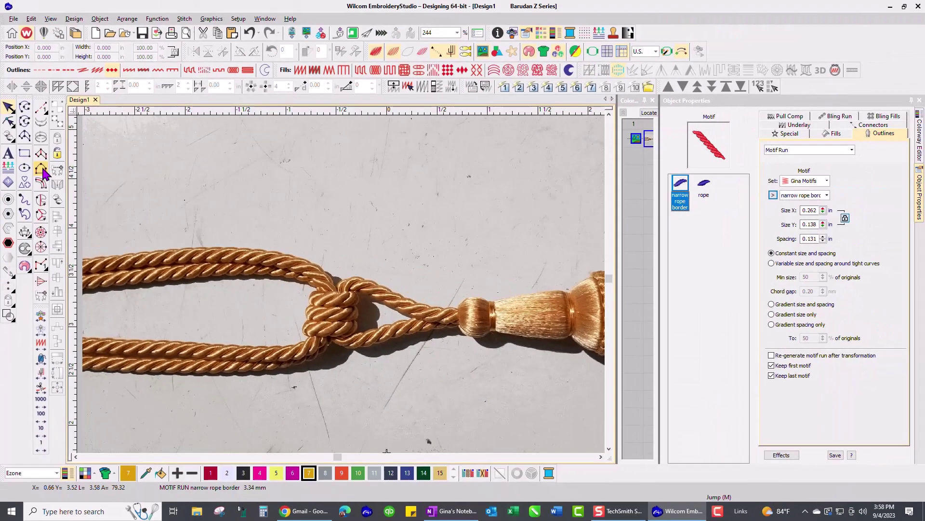
click(42, 170)
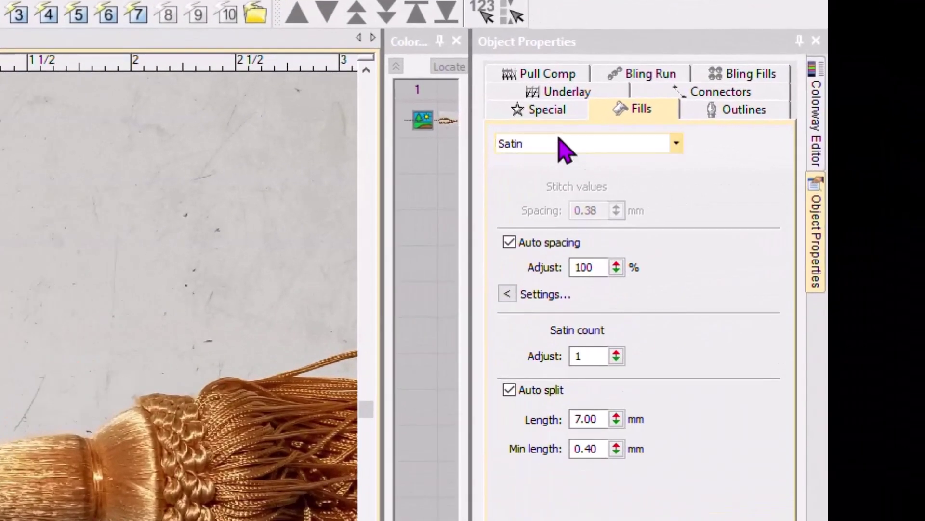
click(680, 108)
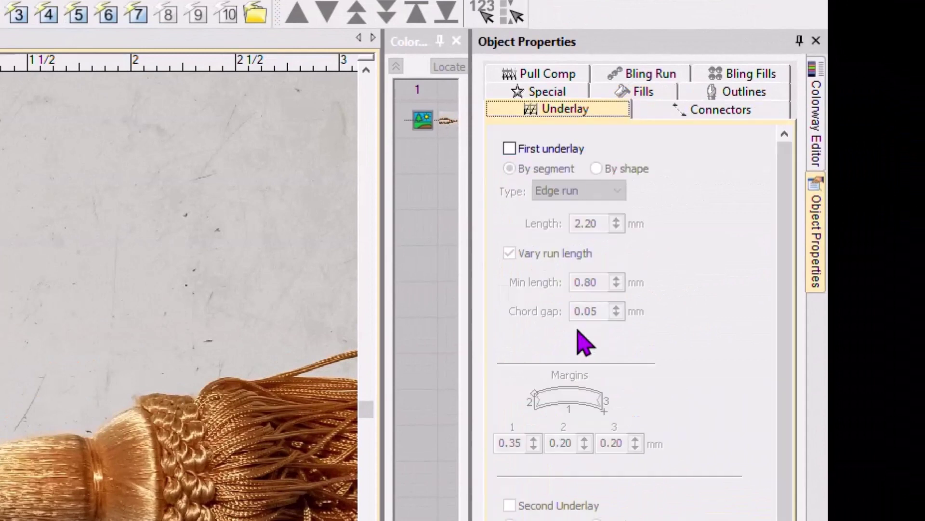
click(646, 92)
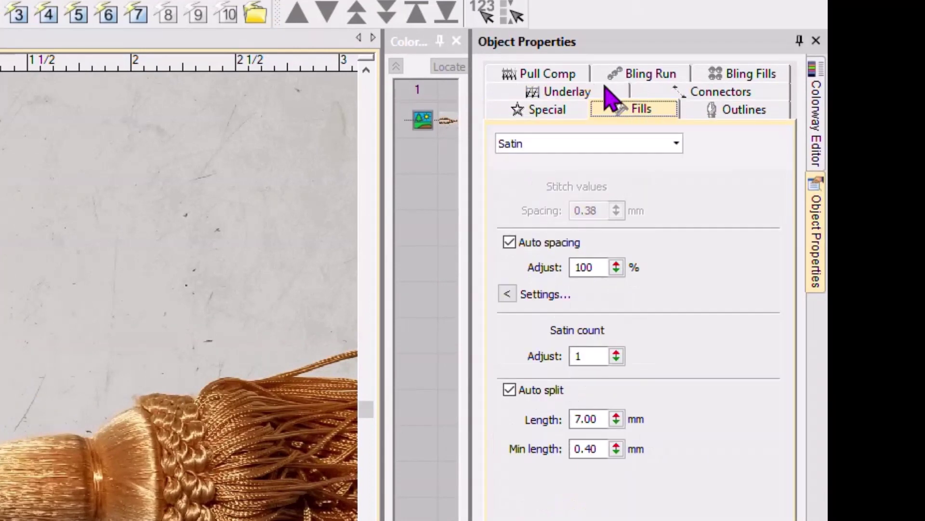
click(563, 76)
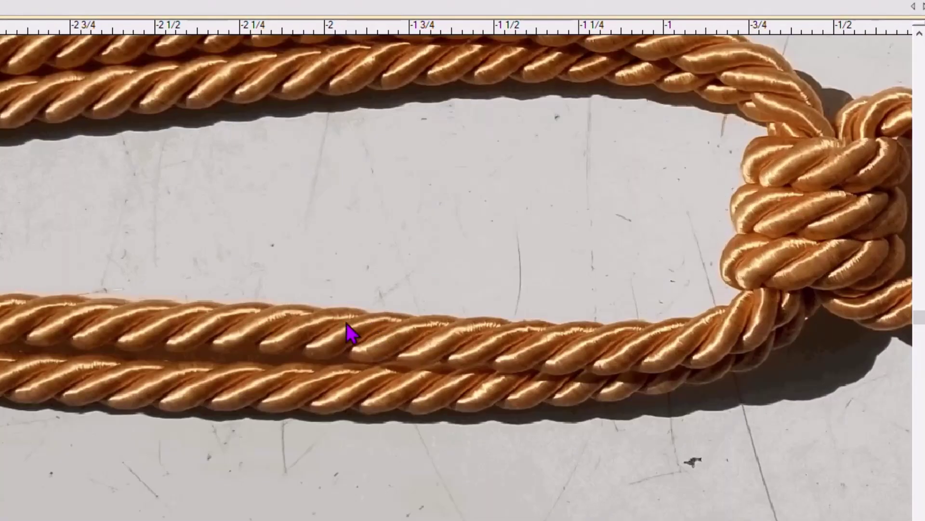
Trace one rope twist with curved Column B points and generate its satin stitches.
click(235, 355)
drag(260, 340, 286, 322)
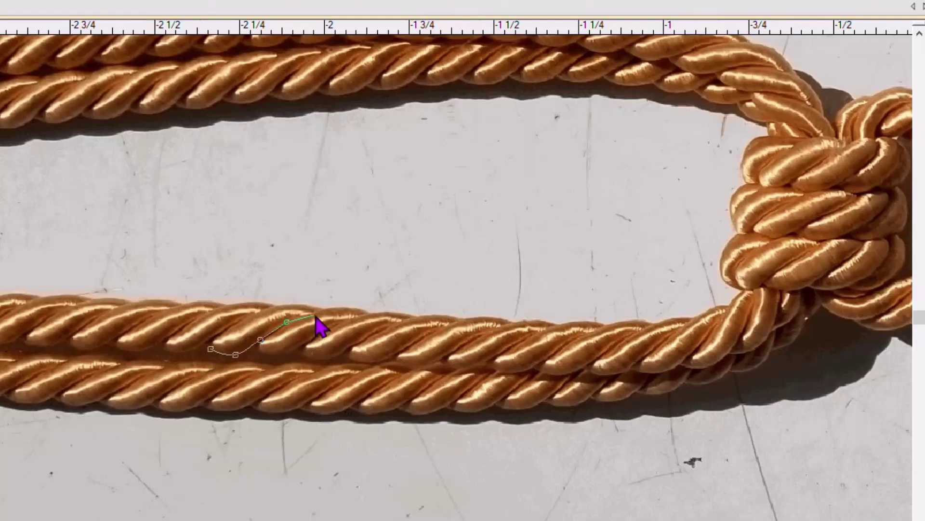
click(316, 316)
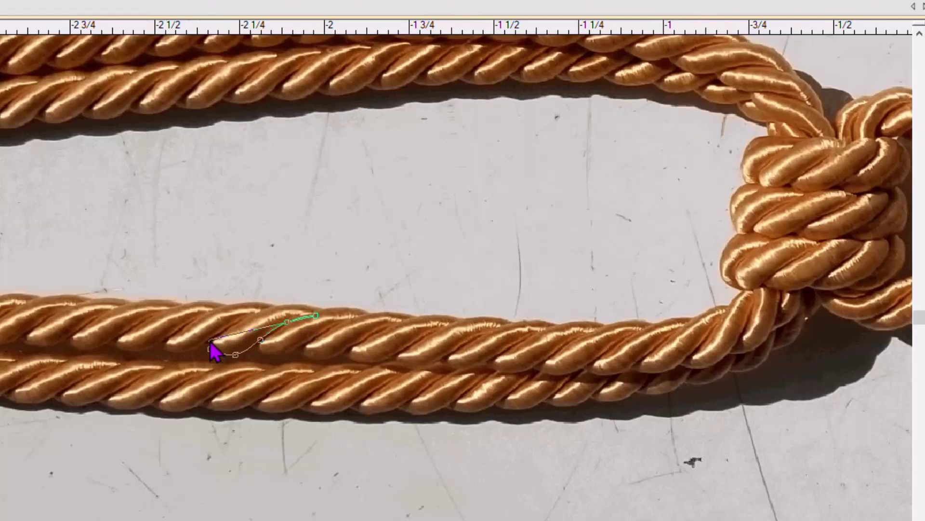
drag(210, 343, 316, 305)
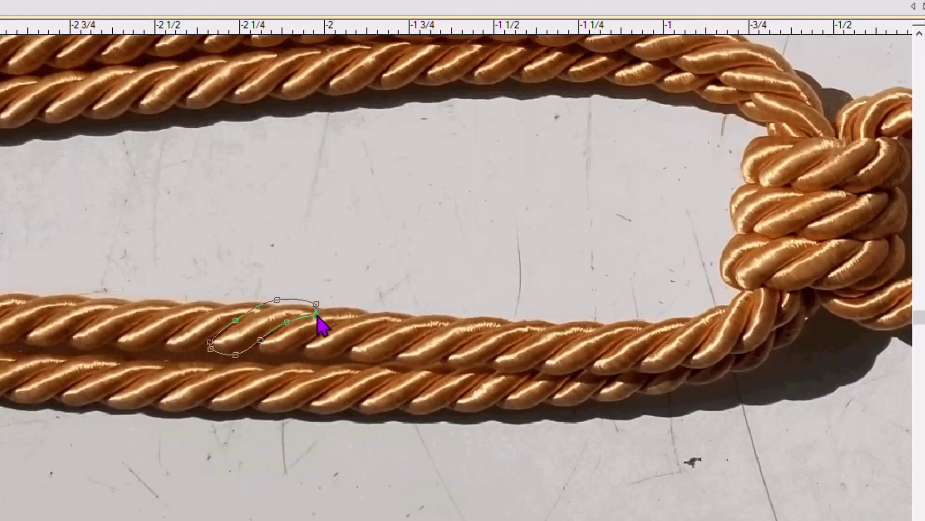
key(Return)
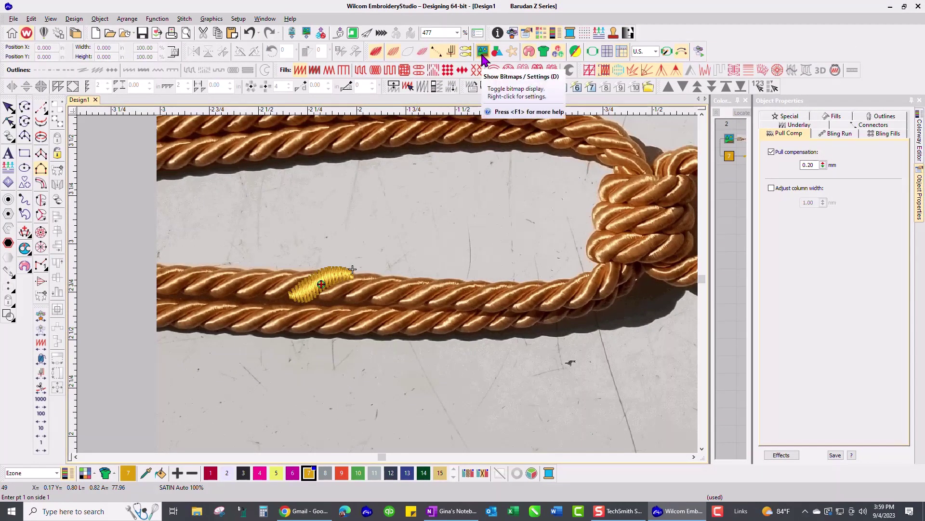
Hide the rope photo and drag the twist's reshape points to raise its top edge.
click(483, 52)
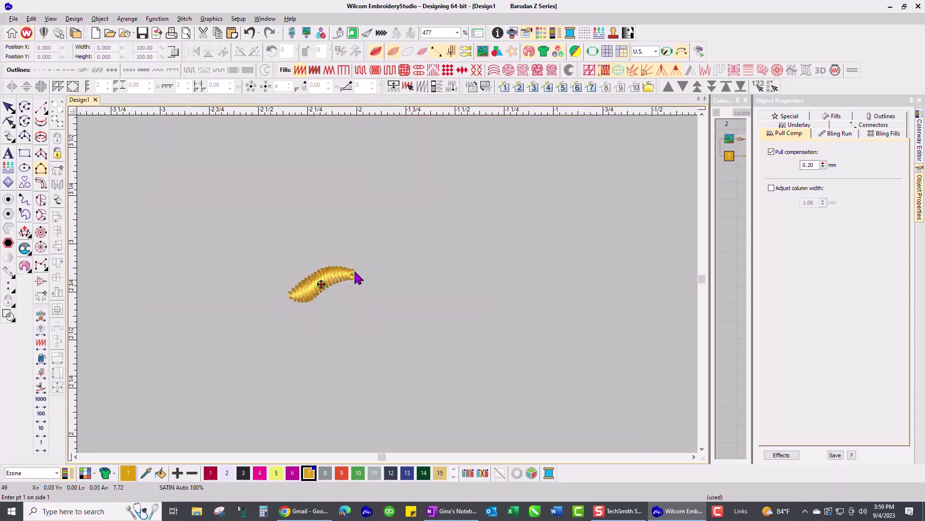
click(9, 110)
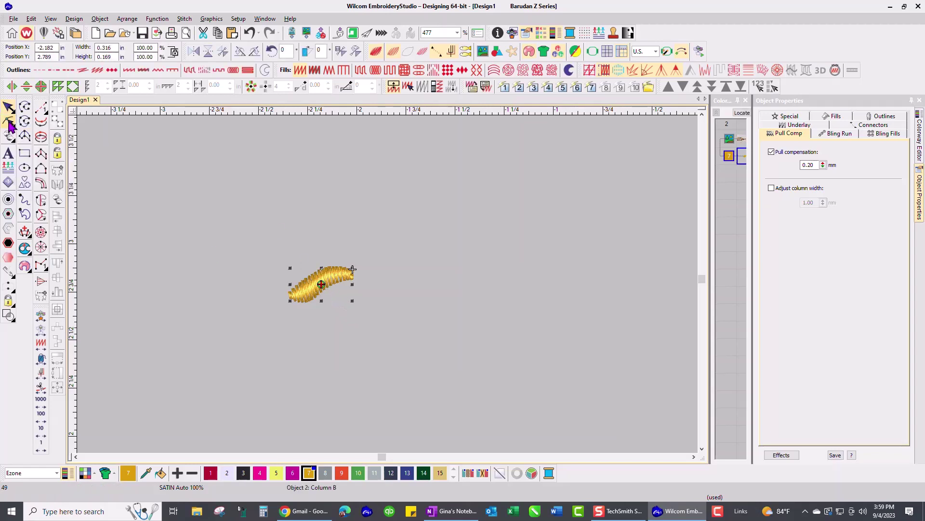
click(10, 123)
scroll(316, 295, up, 3)
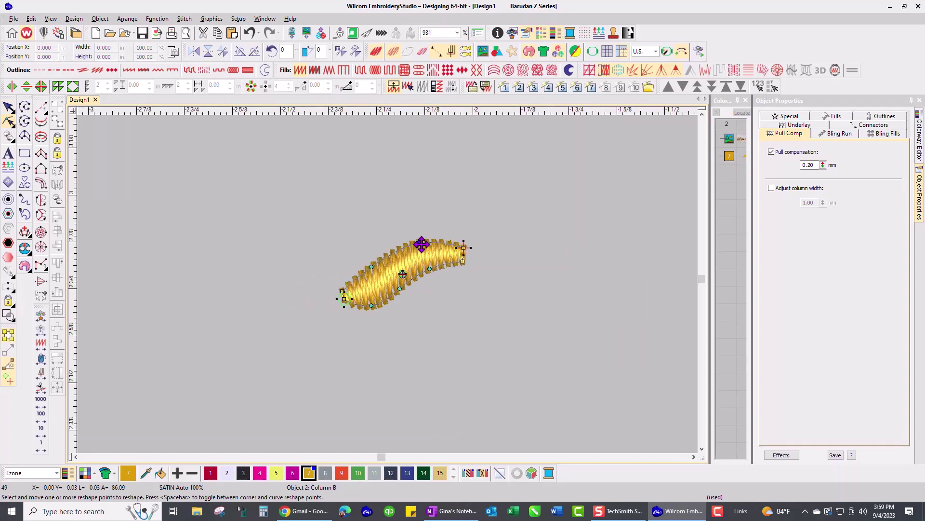
drag(419, 242, 416, 238)
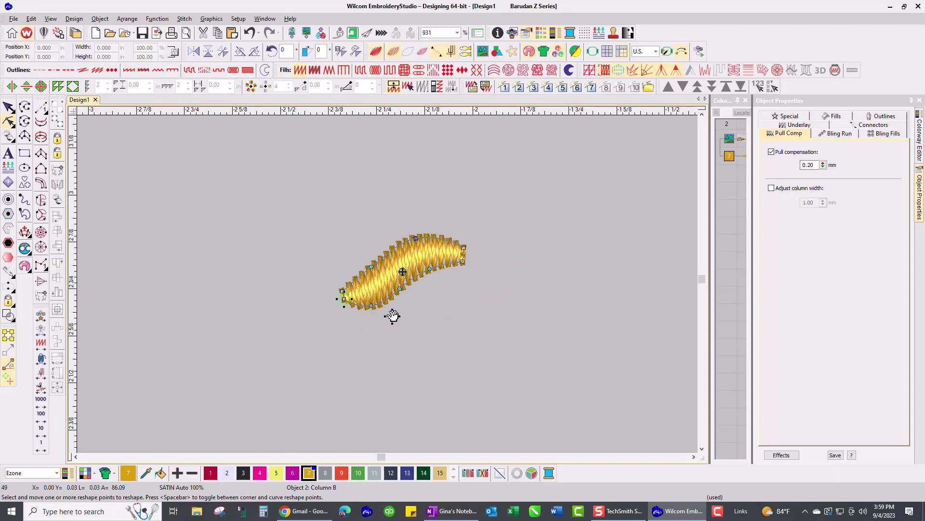
mouse_move(396, 298)
mouse_down()
mouse_move(402, 287)
mouse_move(389, 297)
mouse_up()
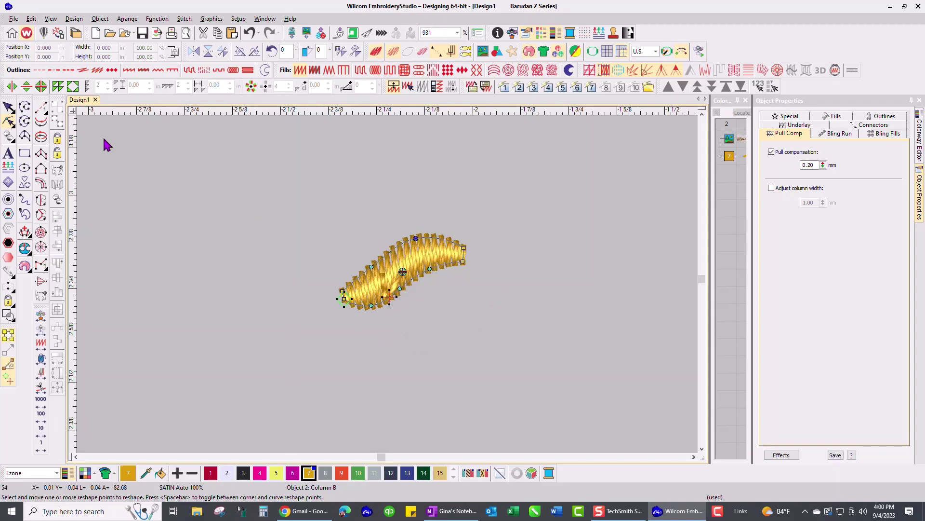
Create a motif from the twist in the current motif set, named 'Rope 3 border'.
click(8, 110)
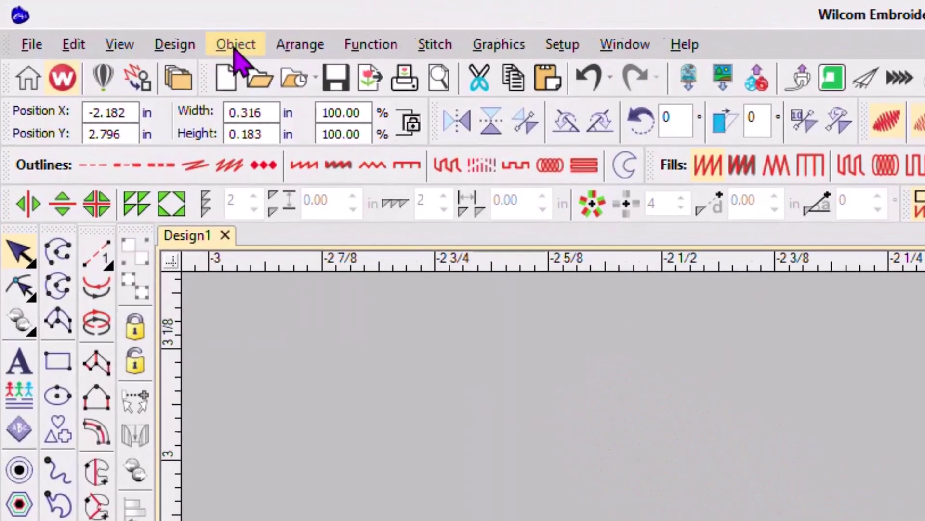
click(236, 45)
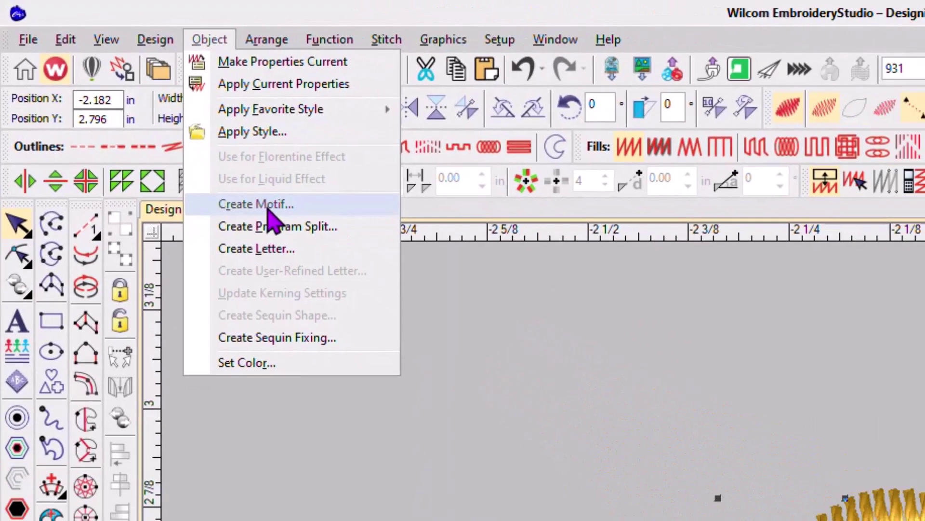
click(307, 241)
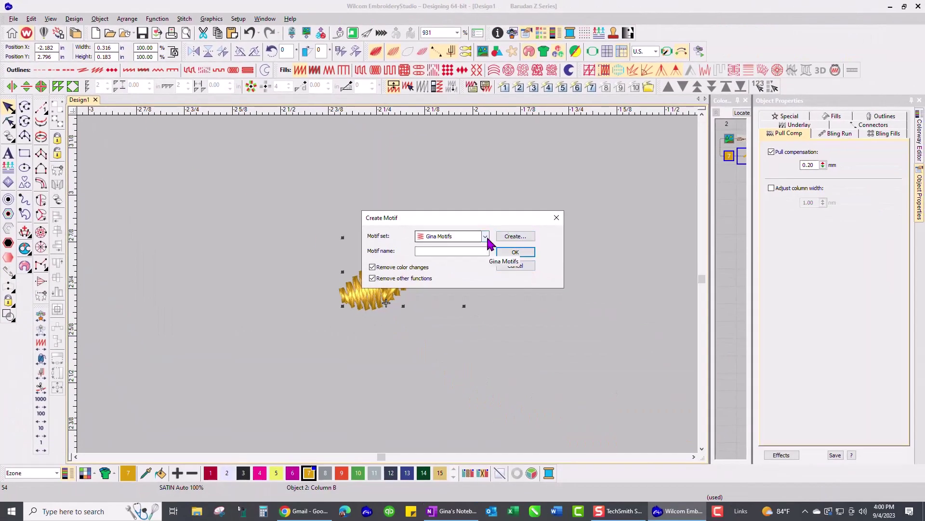
click(485, 236)
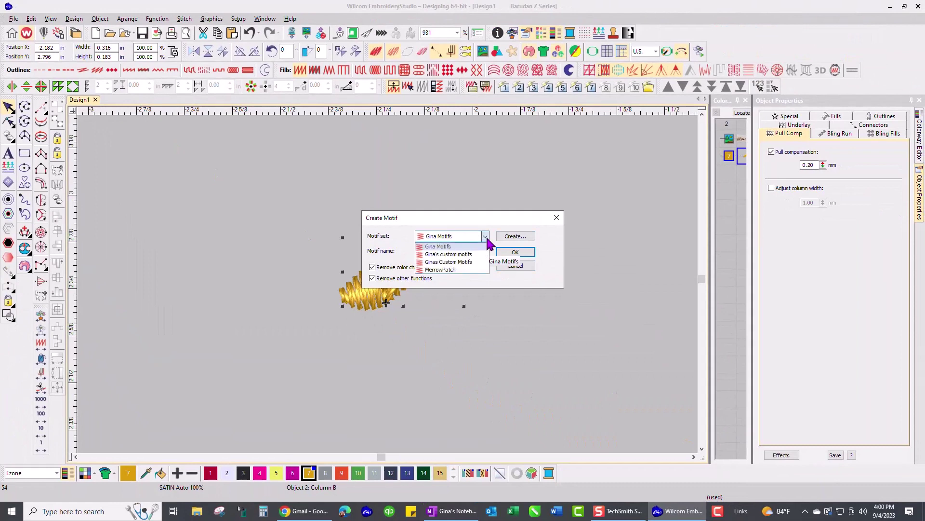
click(462, 246)
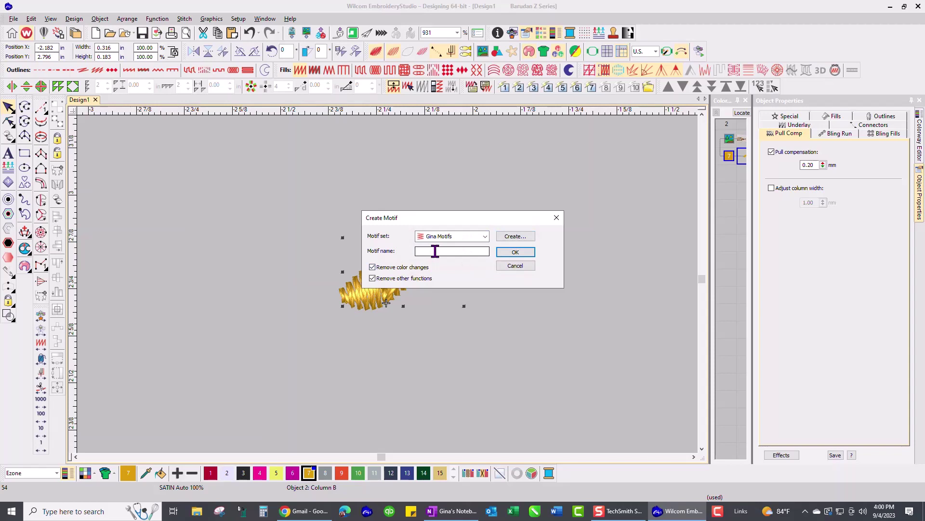
click(437, 252)
text(Rope 3 border)
click(517, 253)
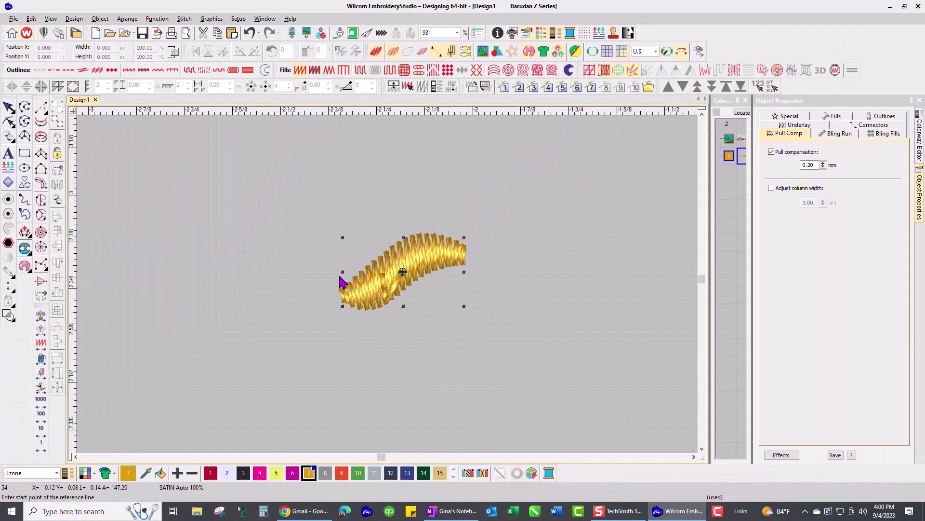
Set the motif's reference line along the twist's base and confirm the motif's creation.
click(343, 312)
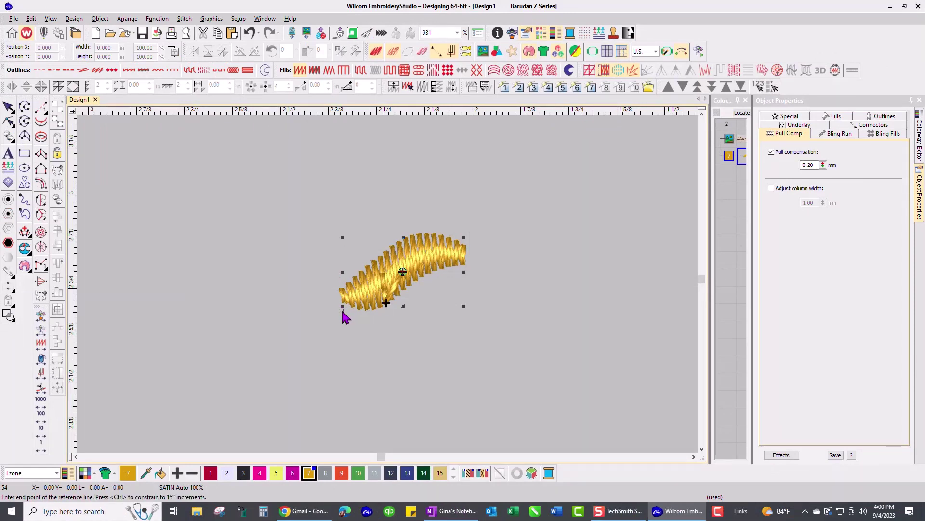
click(390, 308)
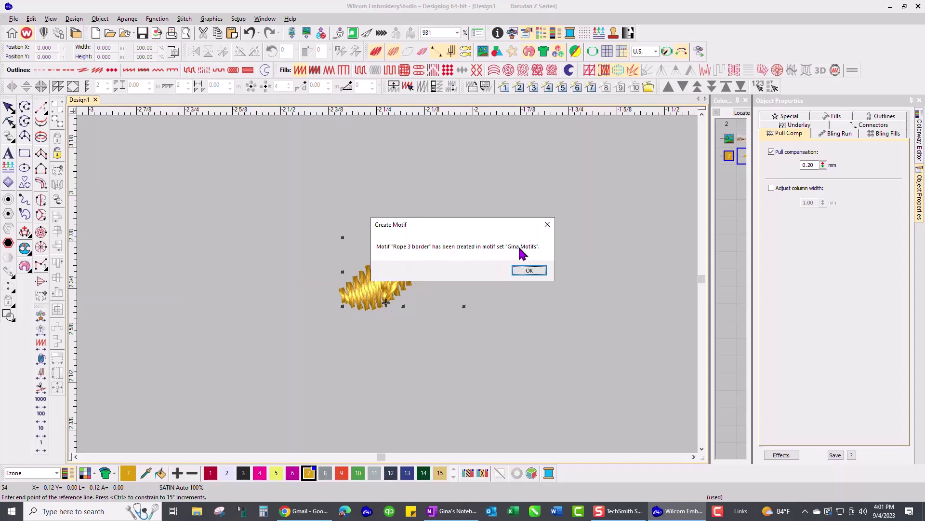
click(530, 270)
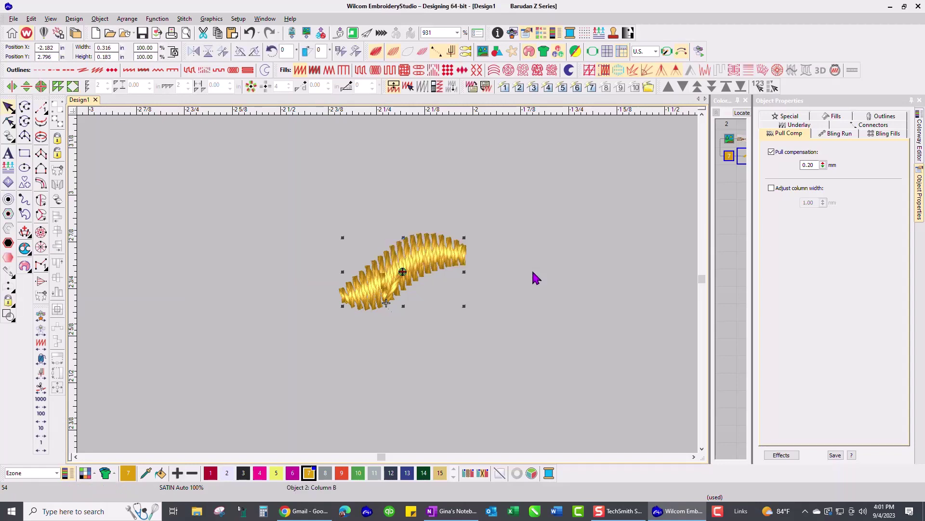
click(522, 271)
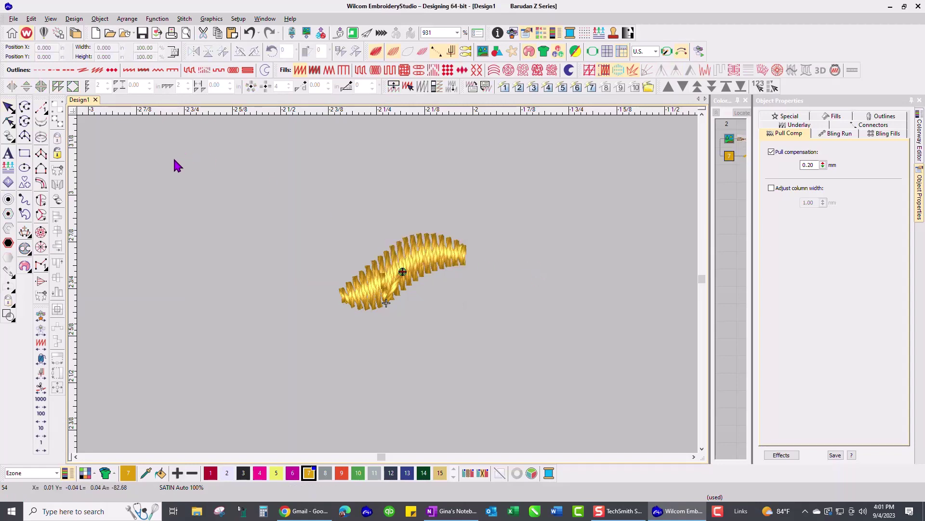
Digitize a long horizontal open line stitched as a Rope 3 border motif run.
click(25, 110)
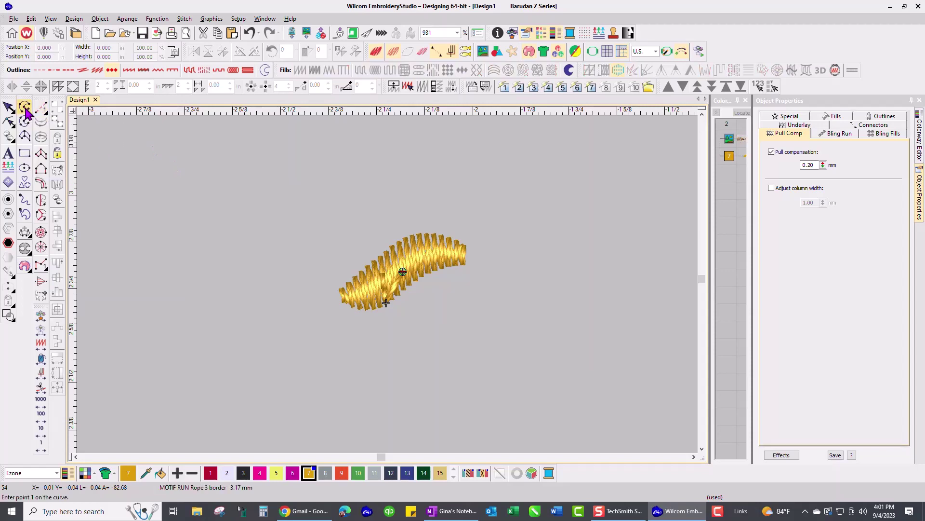
click(112, 189)
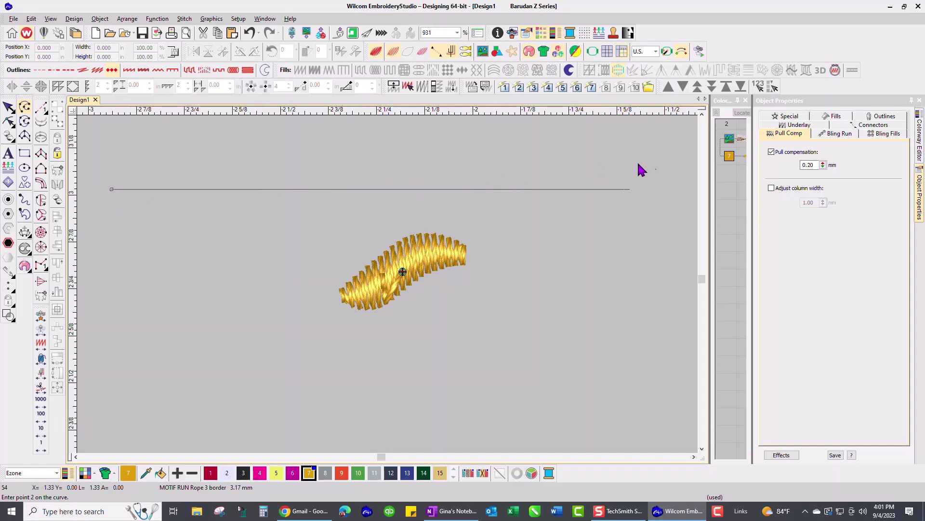
ctrl+click(659, 164)
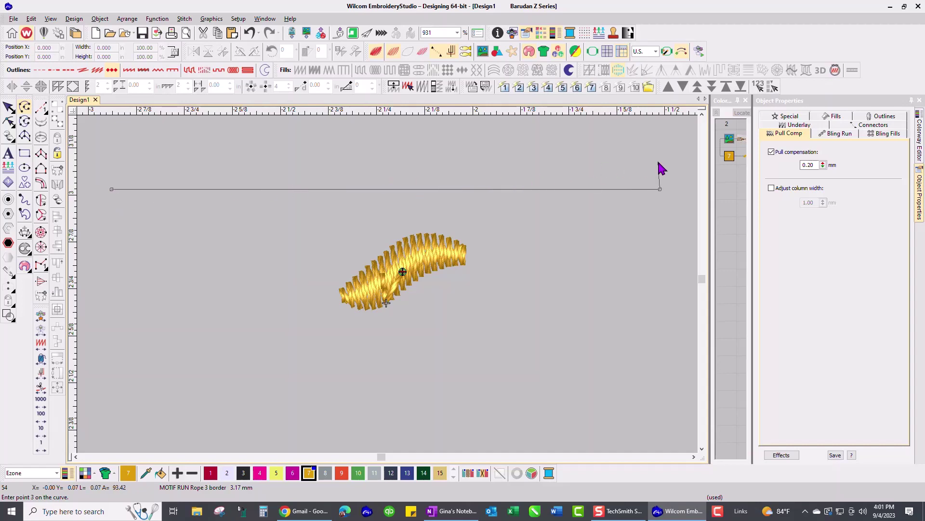
key(Return)
scroll(372, 264, down, 3)
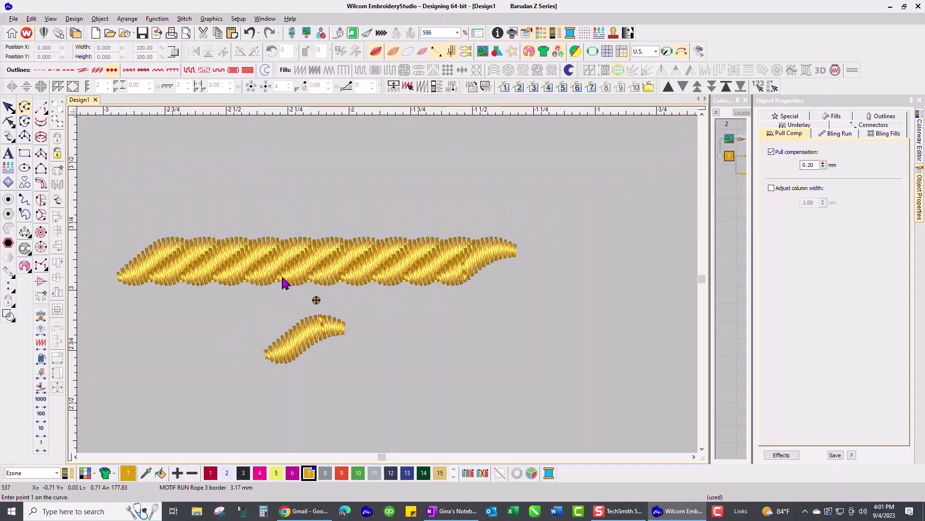
scroll(284, 282, down, 1)
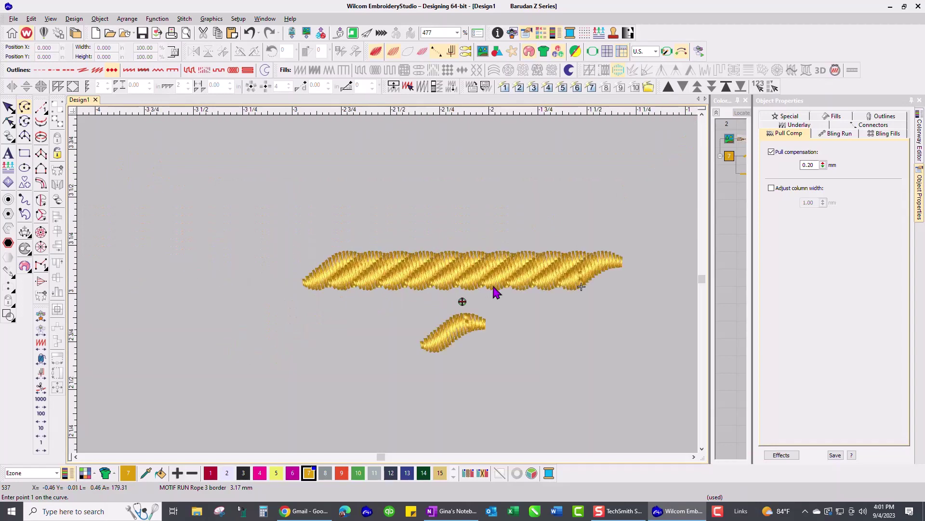
Delete the short curved satin twist from the design.
click(7, 111)
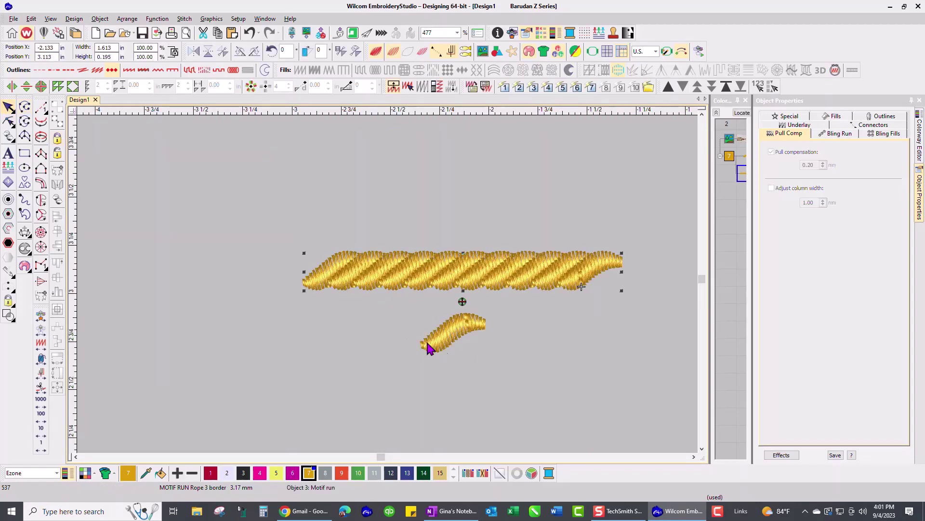
click(446, 341)
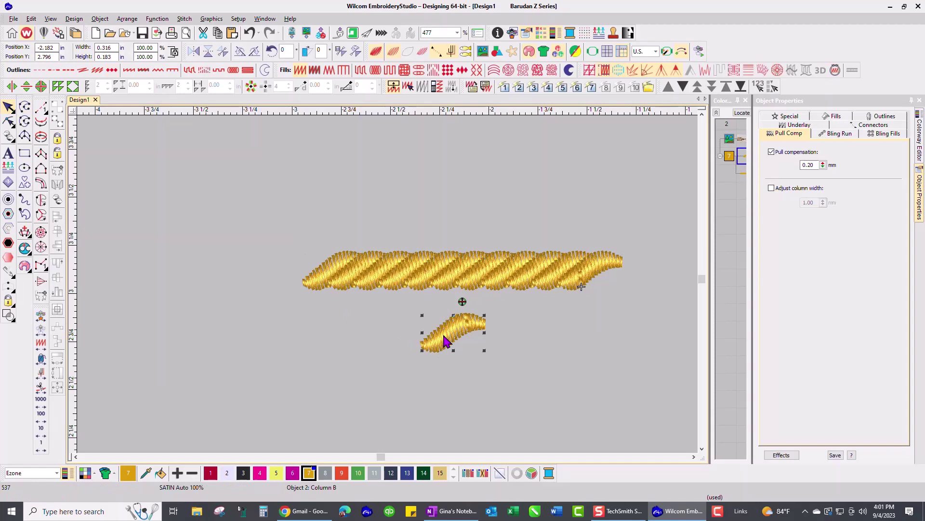
key(Delete)
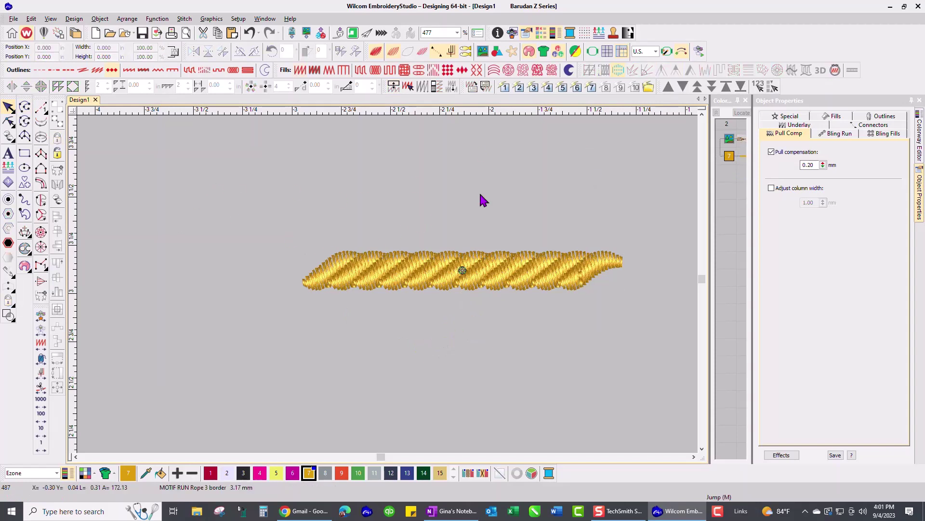
Run Stitch Player, toggling Stop/Trim off and back on, then close it.
click(699, 51)
click(533, 106)
click(541, 139)
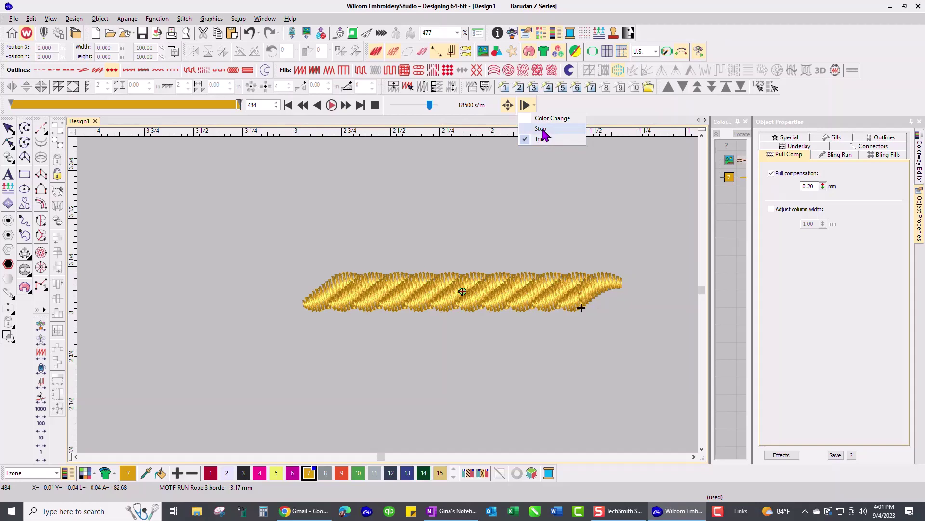
click(541, 128)
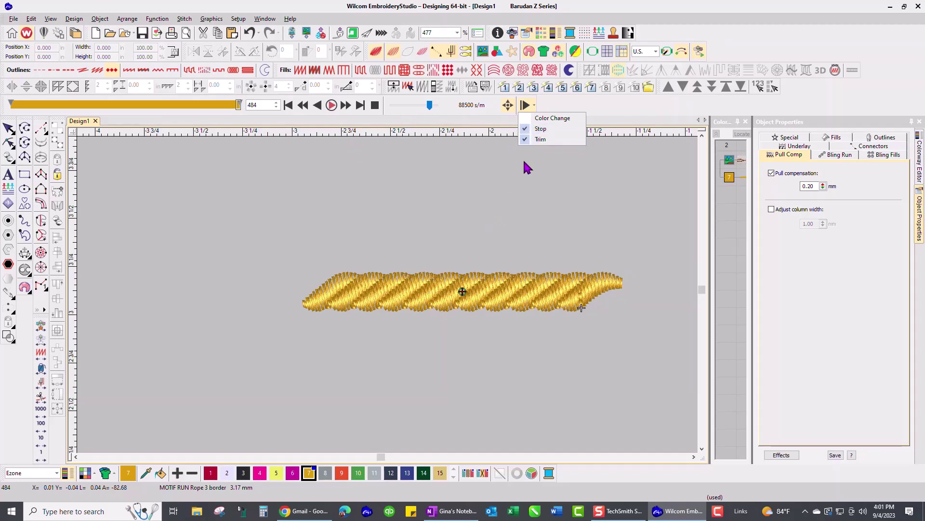
click(365, 108)
click(375, 105)
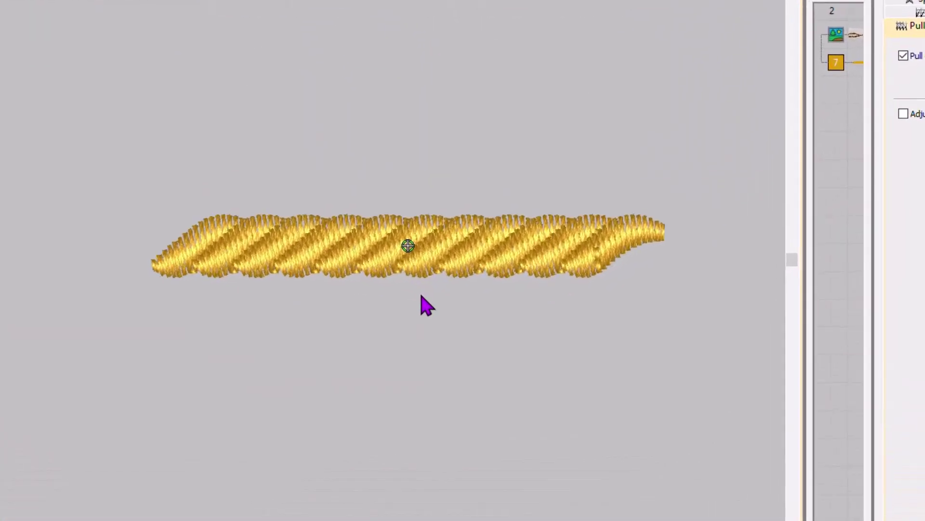
scroll(469, 297, down, 2)
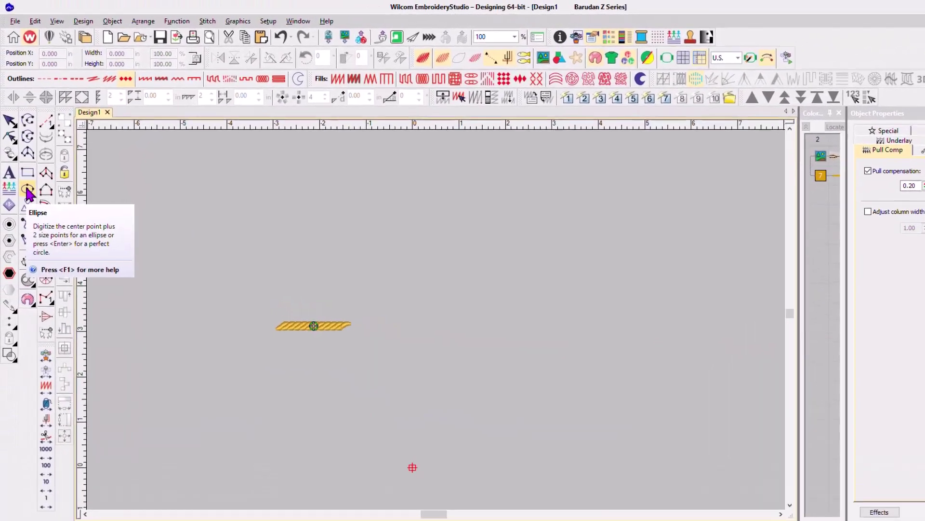
Draw an ellipse by centre, width and height, stitched as a Rope 3 border run.
click(9, 155)
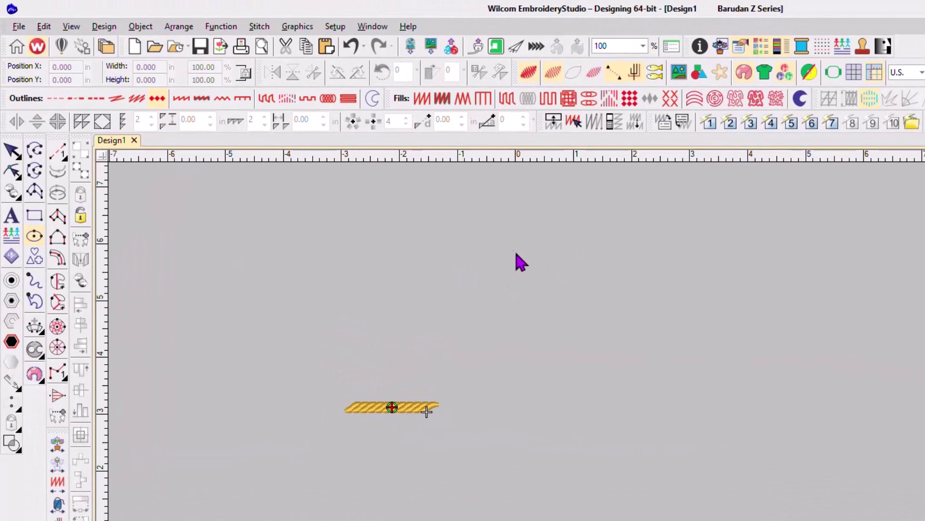
click(516, 253)
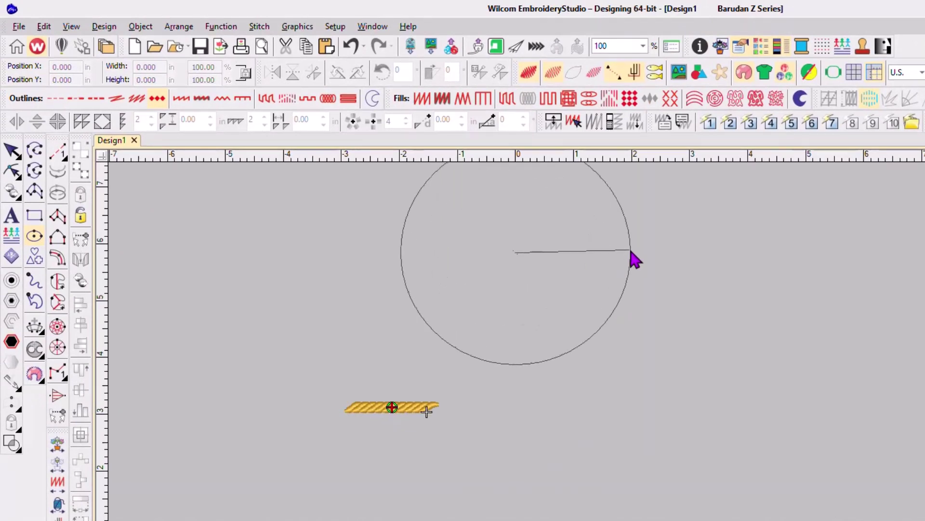
click(650, 252)
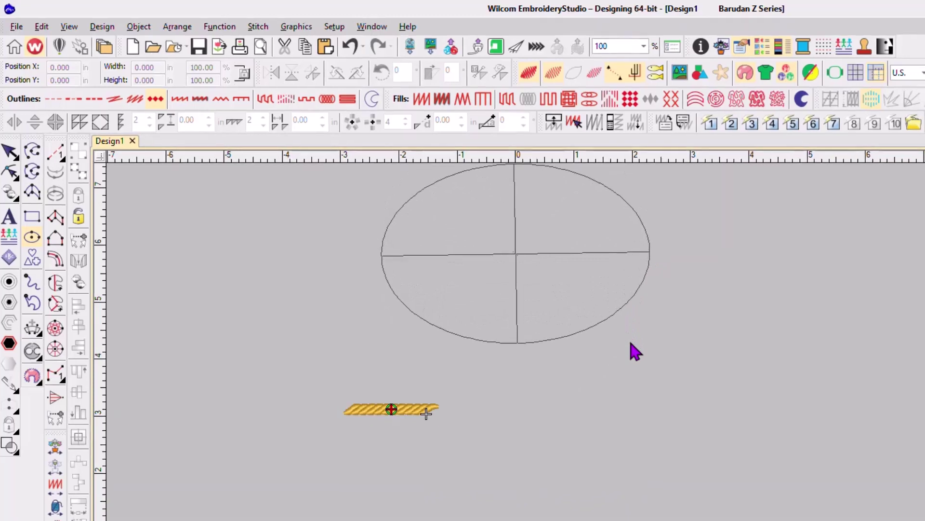
click(629, 341)
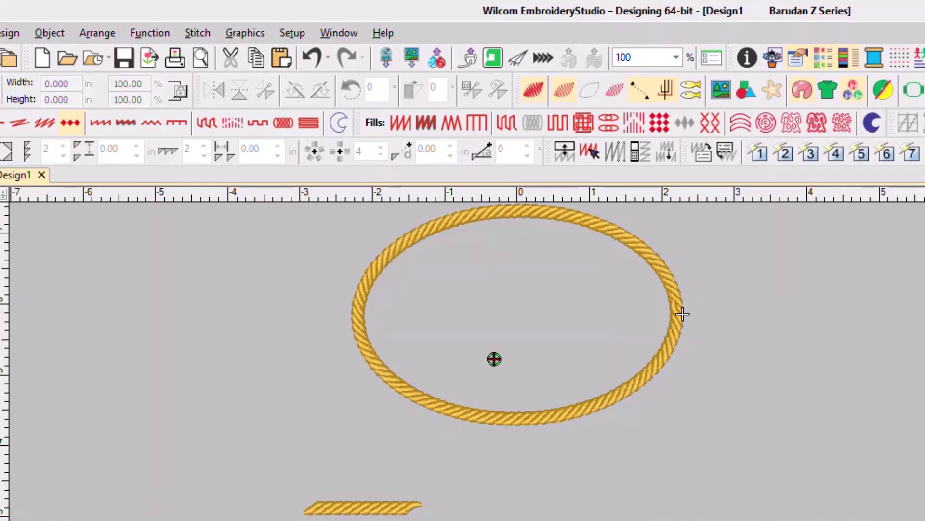
key(Escape)
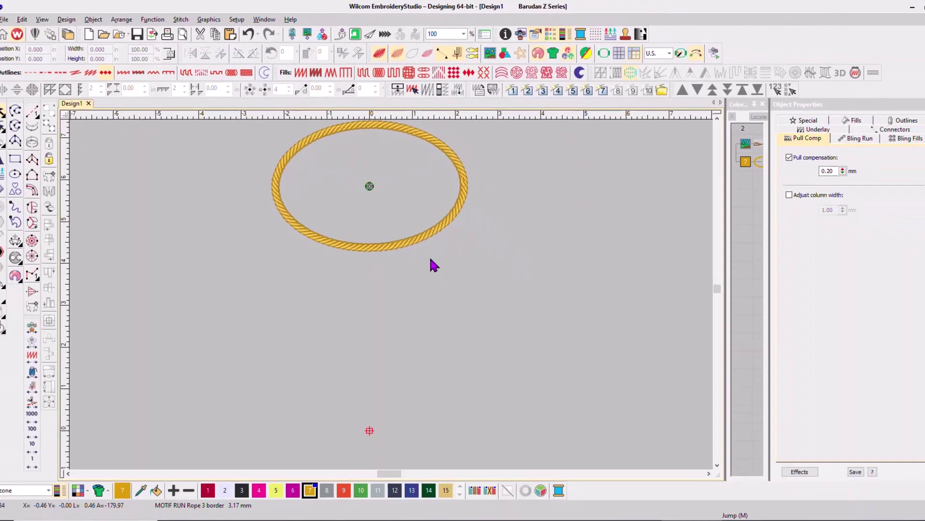
Zoom to fit the 4.601 × 3.145 in rope oval and replay its stitch-out.
key(0)
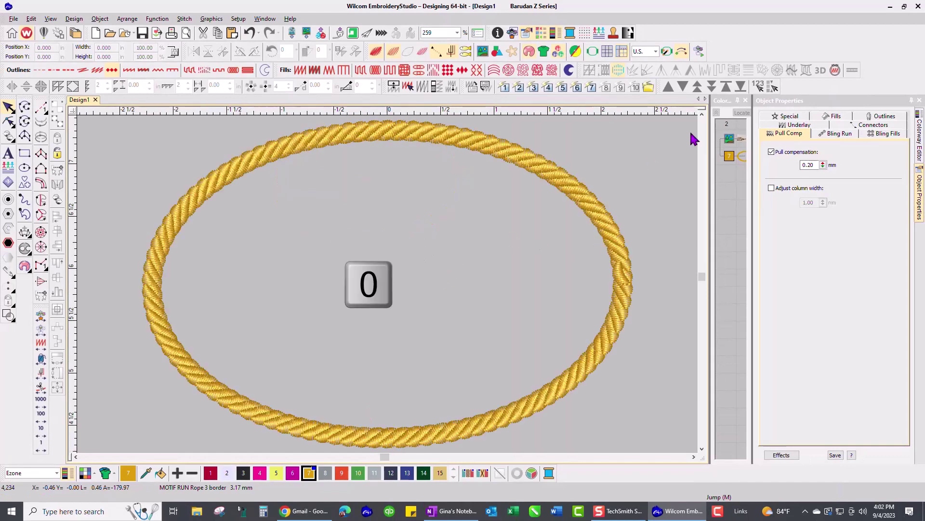
click(699, 51)
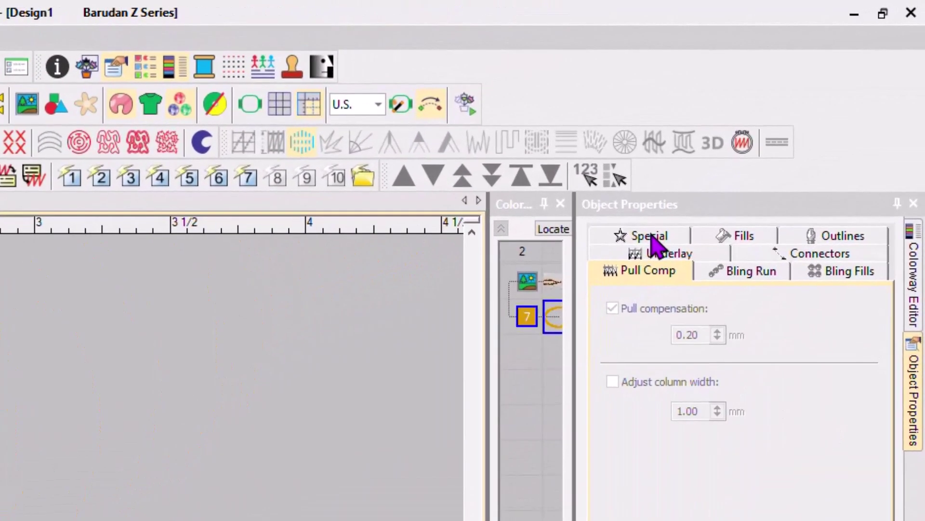
Show the oval's Special > Outlines motif run settings and leave Keep last motif on.
click(791, 118)
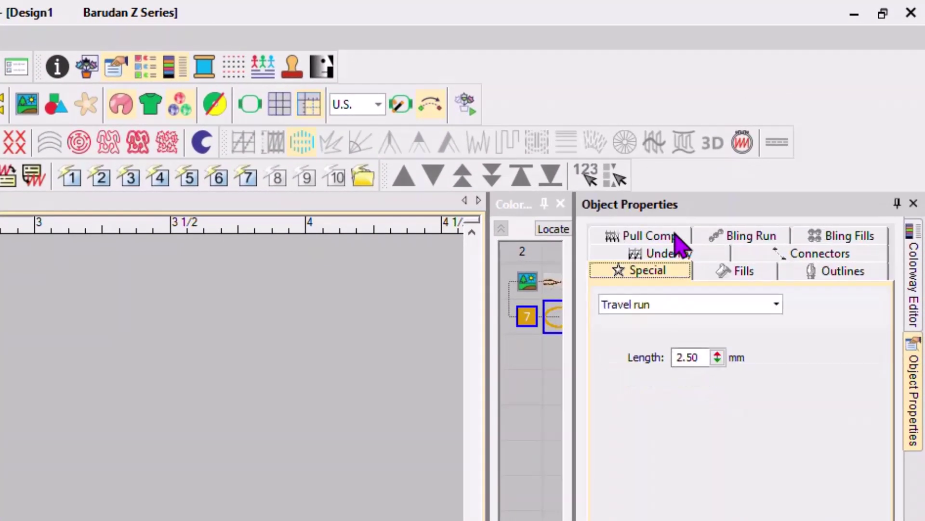
click(842, 271)
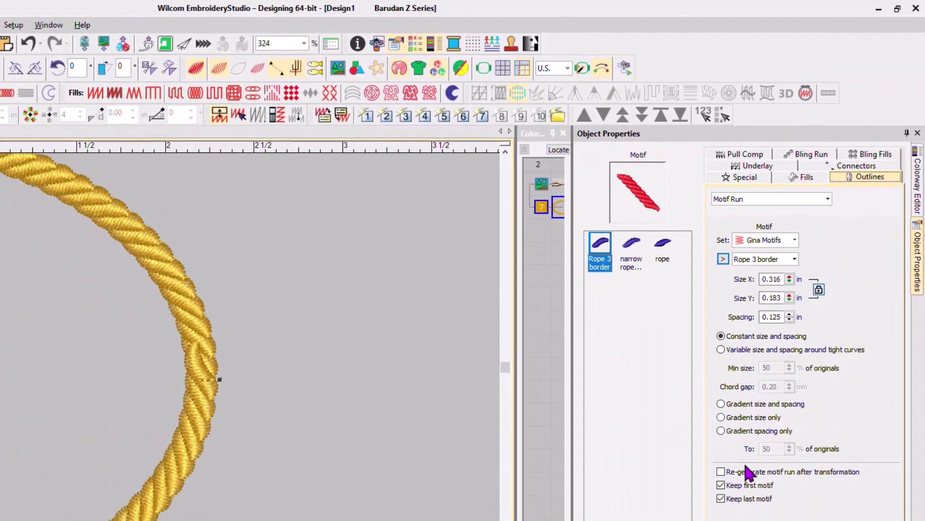
click(721, 499)
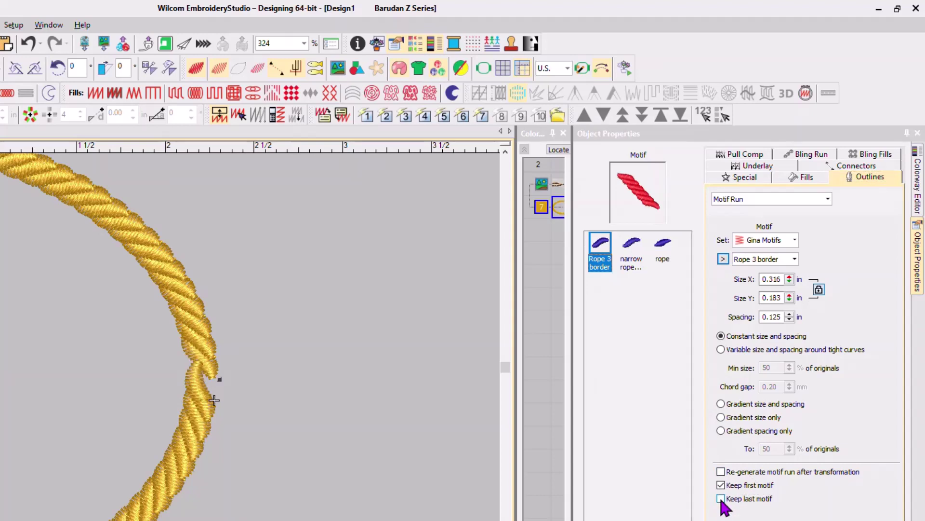
click(721, 499)
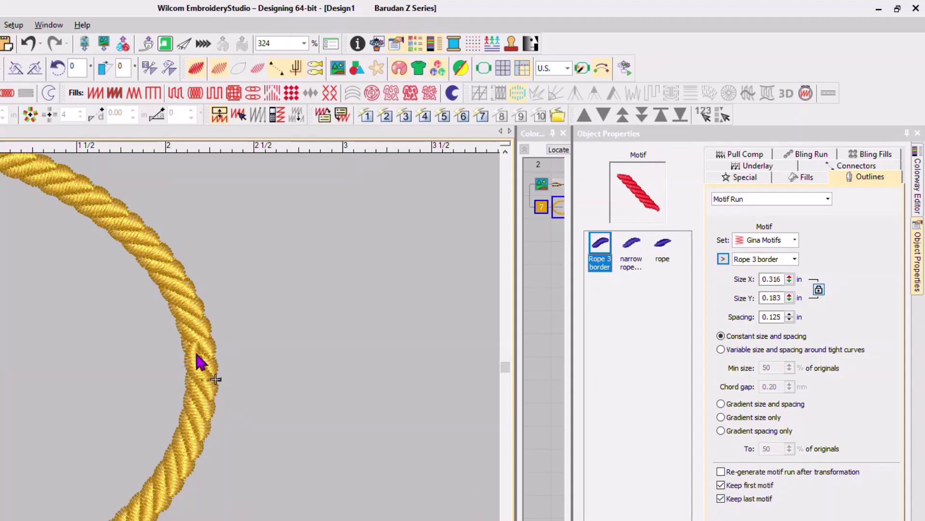
scroll(212, 371, down, 1)
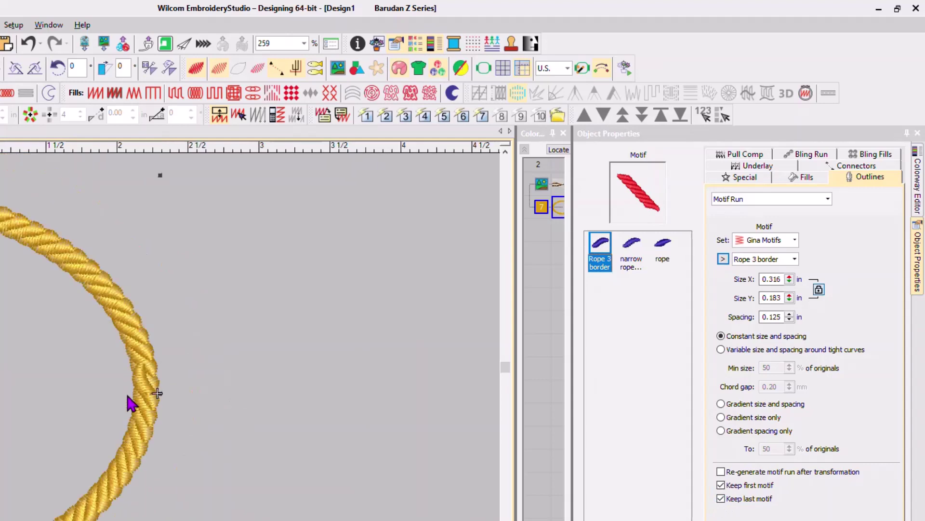
scroll(153, 378, up, 3)
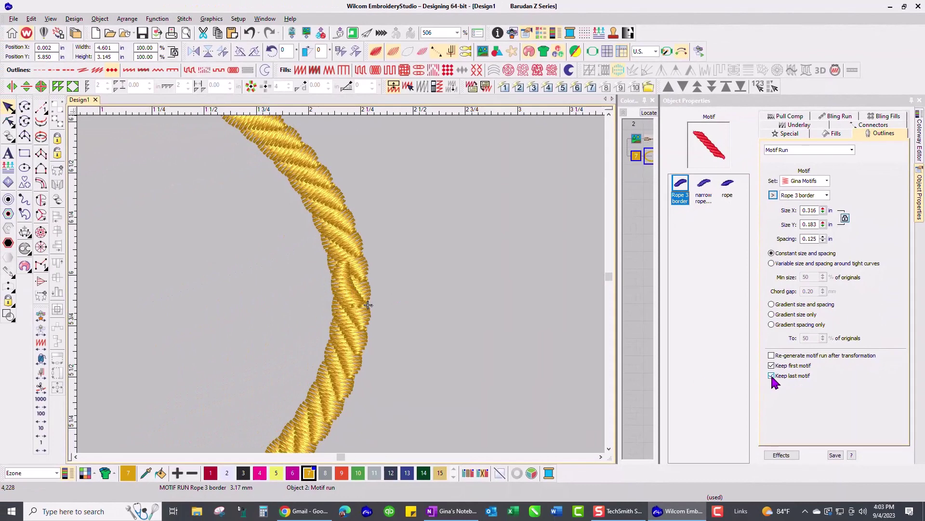
Turn off TrueView and reshape the rope motif at the oval's right join to about 0.104 × 0.243 in.
click(377, 52)
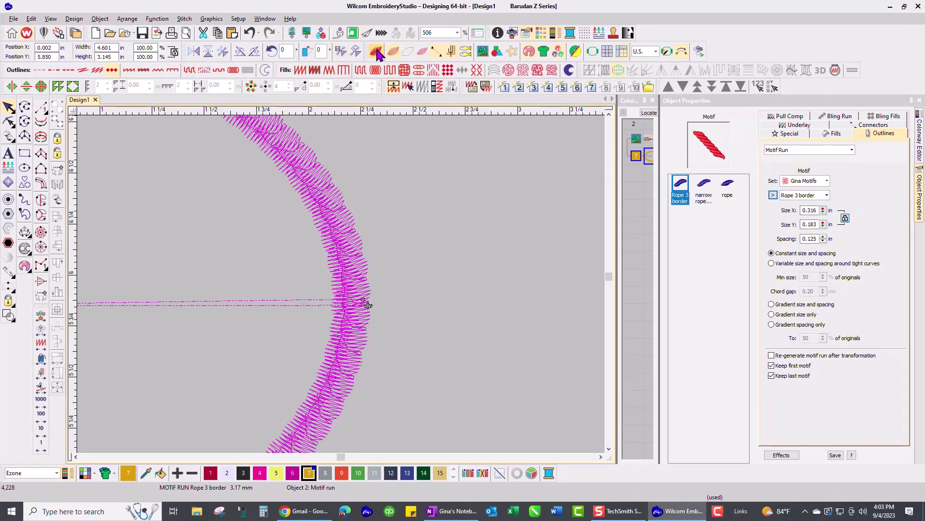
click(10, 124)
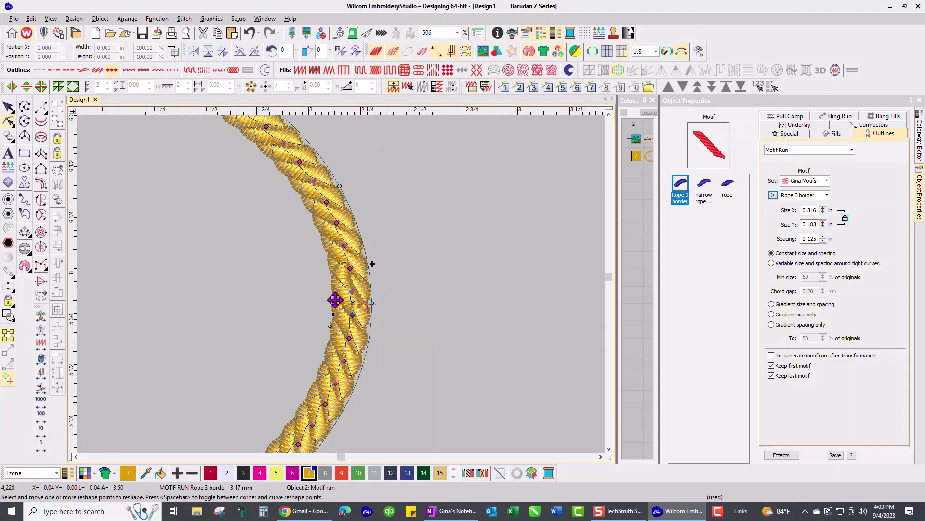
drag(335, 300, 321, 305)
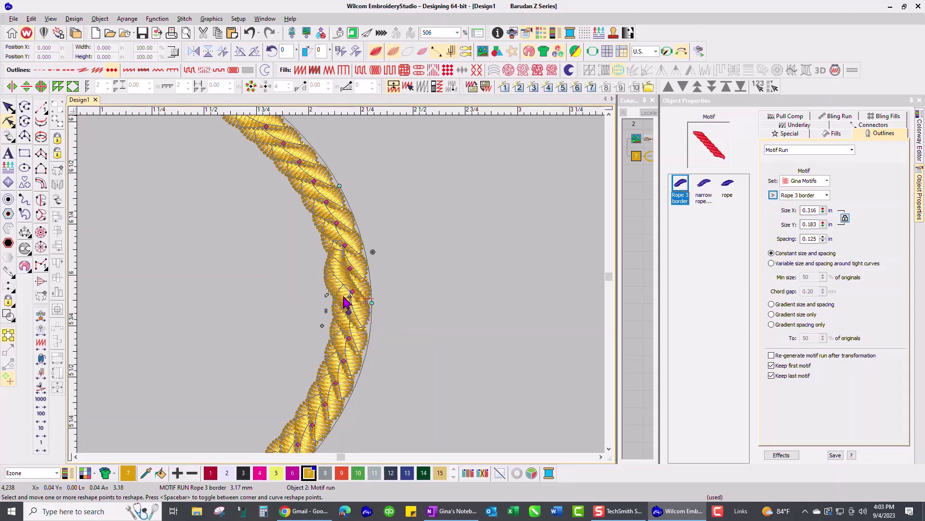
Exit Reshape and zoom out to view the complete Rope 3 border oval ring.
click(9, 108)
key(1)
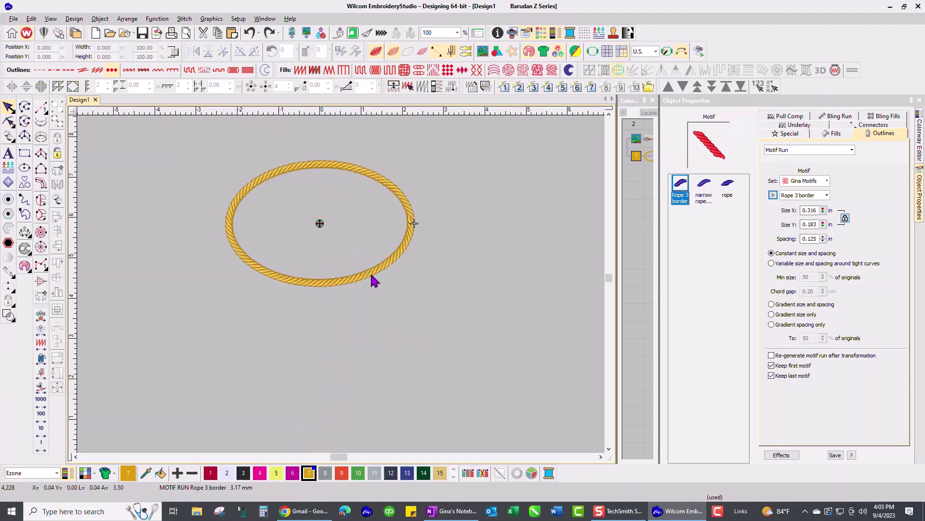